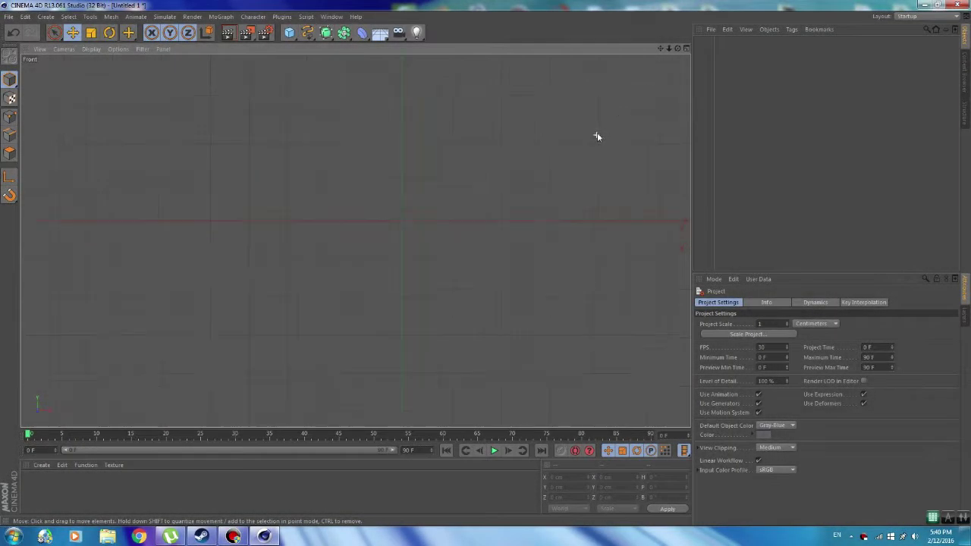
- Switch the viewport layout to a single maximized Perspective view
click(685, 49)
click(191, 139)
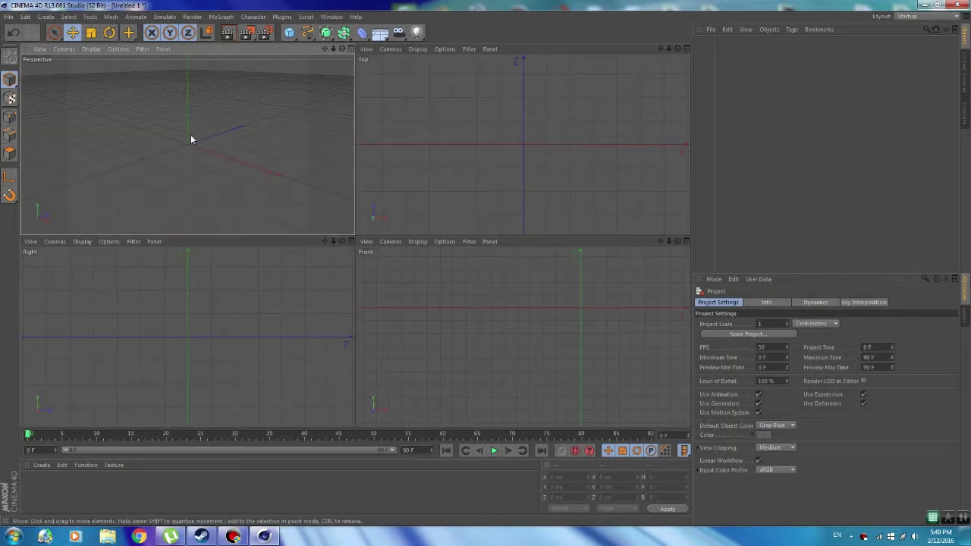
middle_click(279, 125)
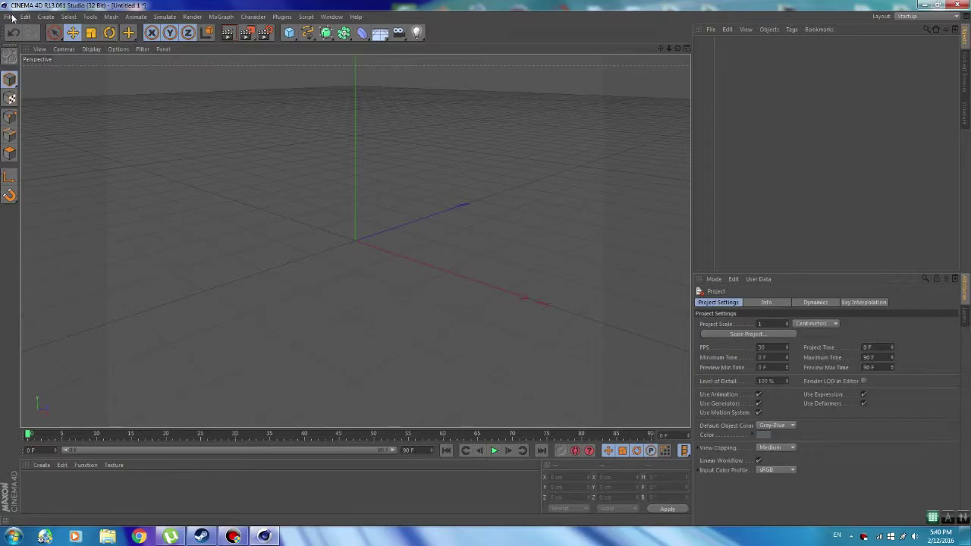
- Open desktop folder 3 and drag maps.obj into the Cinema 4D window
click(926, 6)
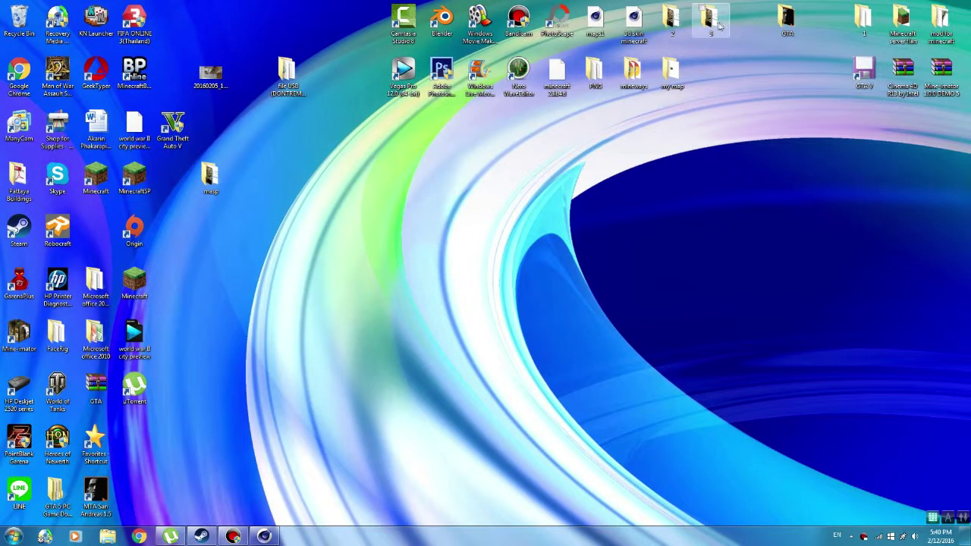
double_click(710, 16)
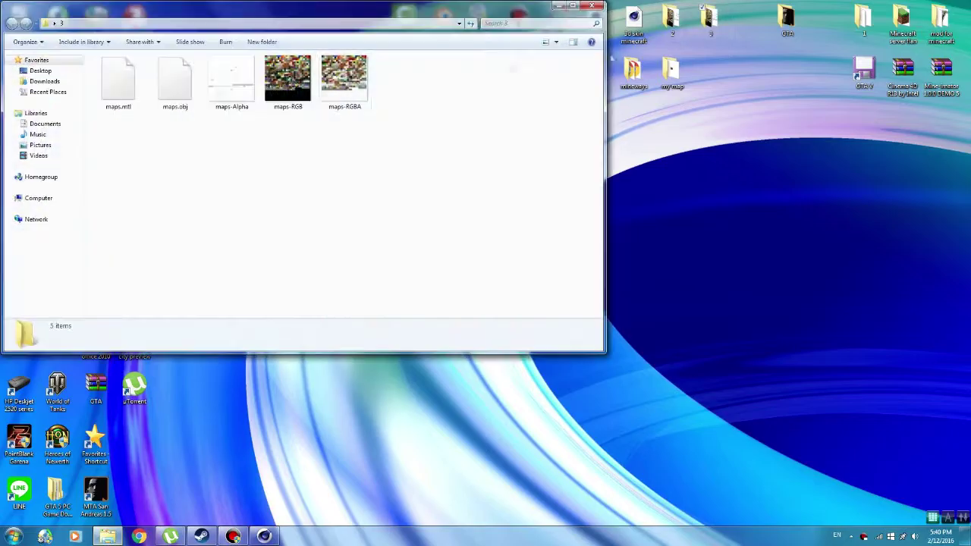
click(174, 80)
click(264, 536)
click(107, 537)
drag(203, 102, 654, 108)
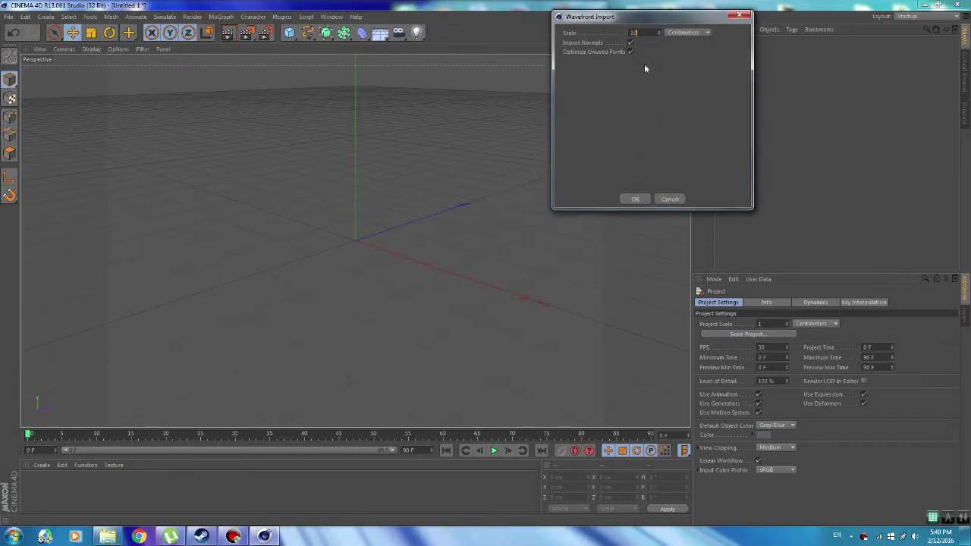
- Accept the Wavefront import of maps.obj at 1000 cm scale
click(635, 199)
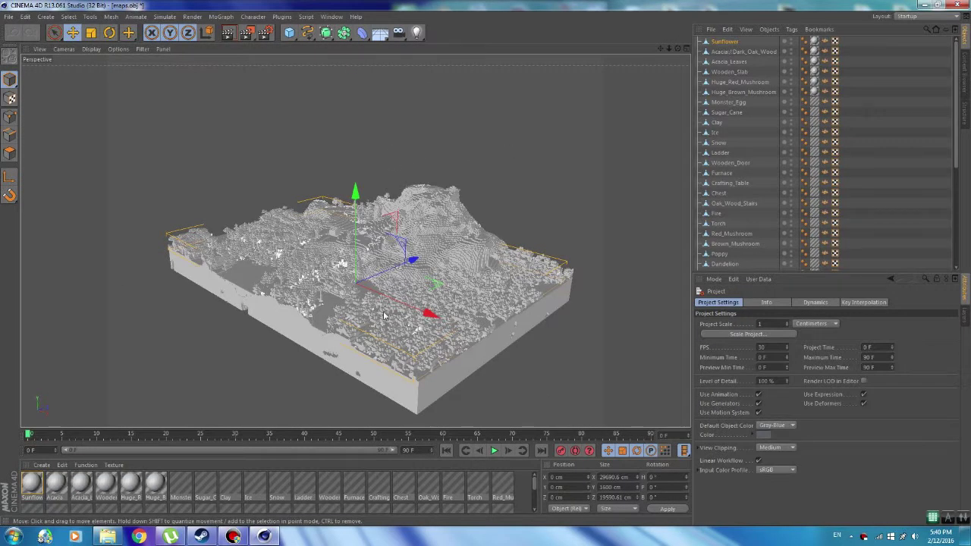
- Zoom in on the terrain and select all 41 materials in the Material Manager
scroll(372, 296, up, 2)
scroll(372, 296, up, 2)
scroll(371, 296, up, 2)
scroll(372, 296, up, 2)
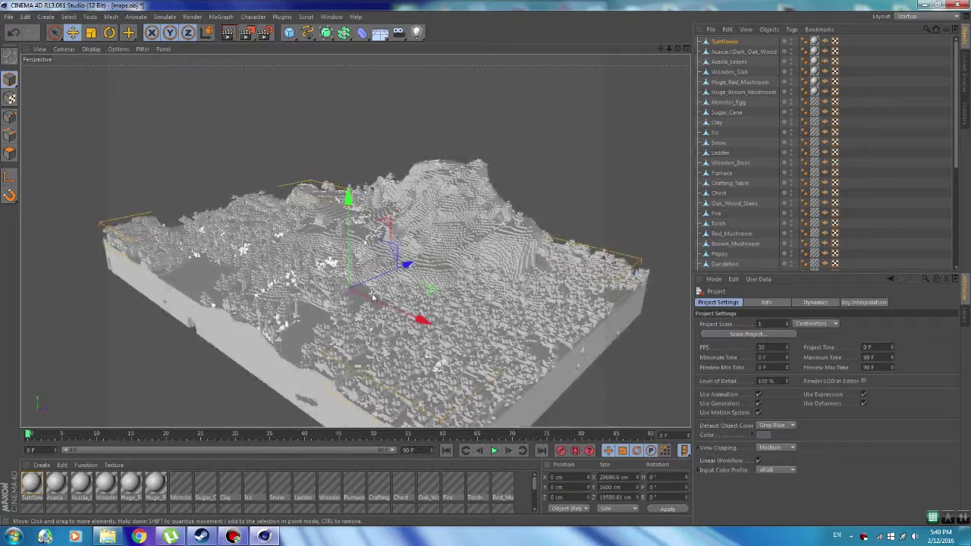
scroll(372, 296, up, 1)
scroll(371, 296, up, 1)
scroll(372, 296, up, 2)
scroll(372, 296, up, 2)
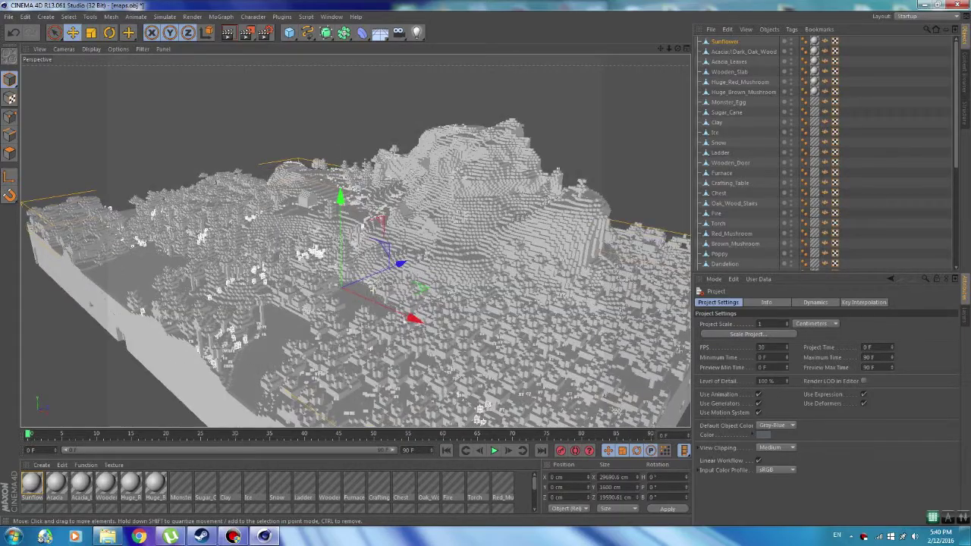
click(529, 494)
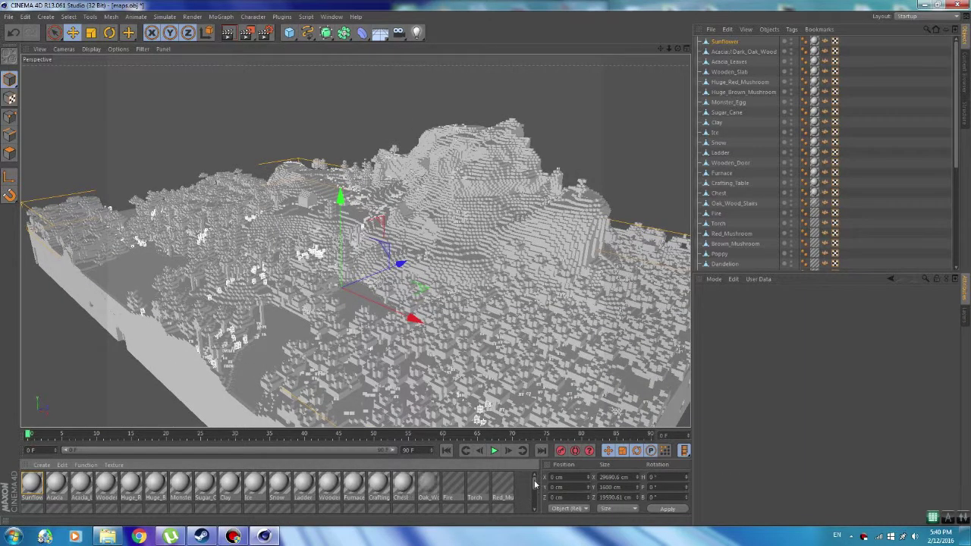
key(ctrl+a)
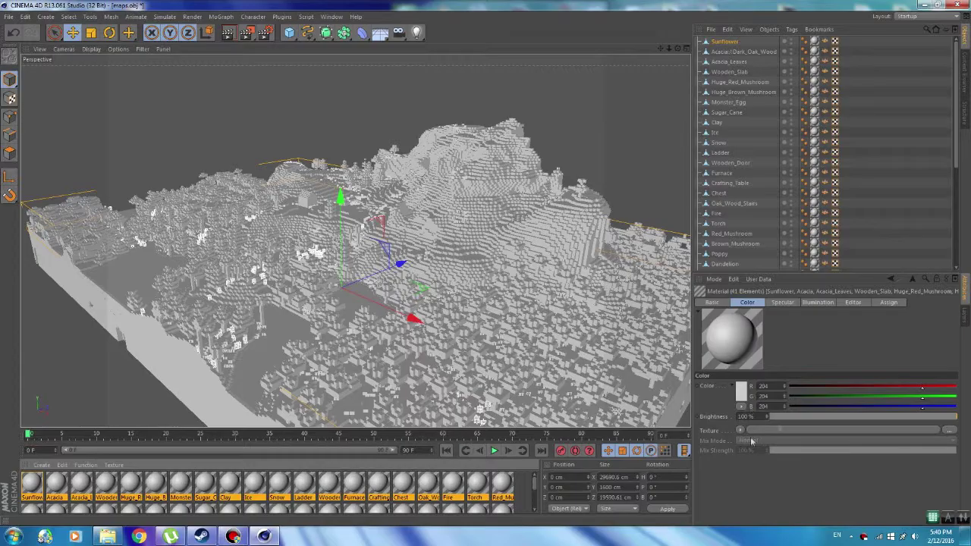
- Close the stray Updater and Open File windows
click(949, 430)
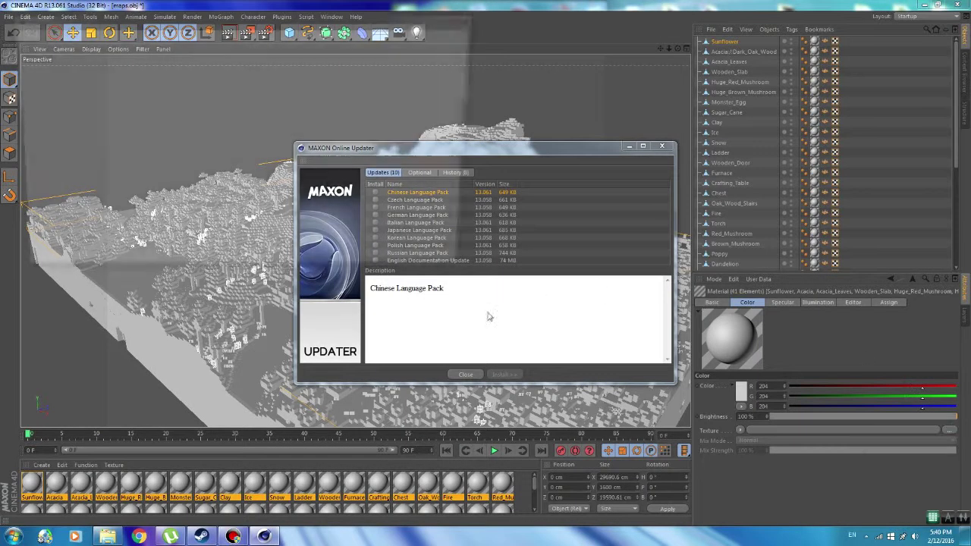
click(459, 377)
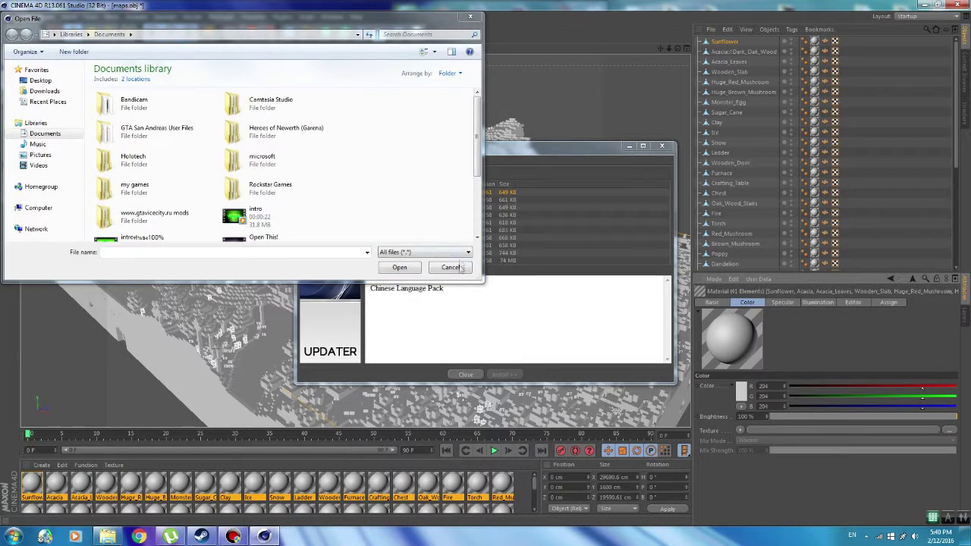
click(451, 267)
click(466, 374)
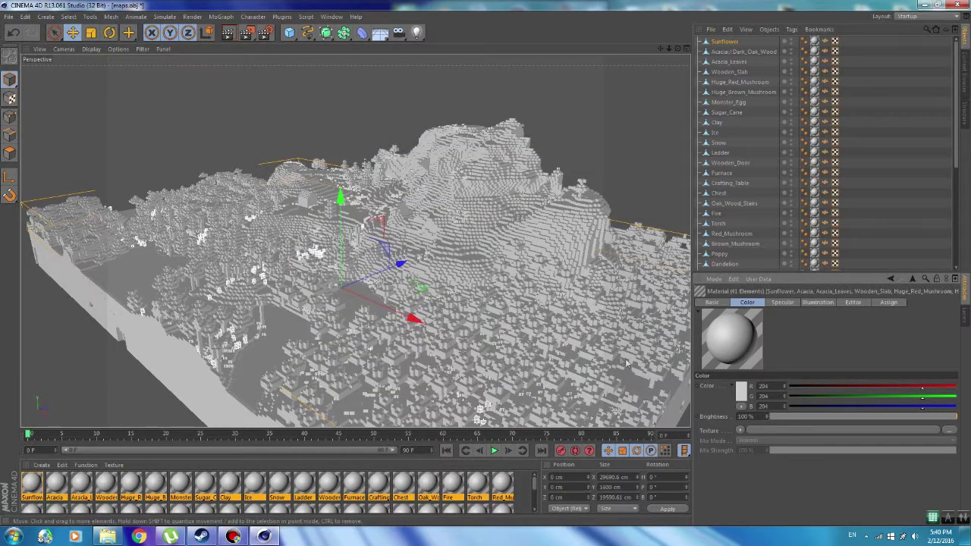
- Load maps-RGBA as the Color texture for all selected materials
click(949, 431)
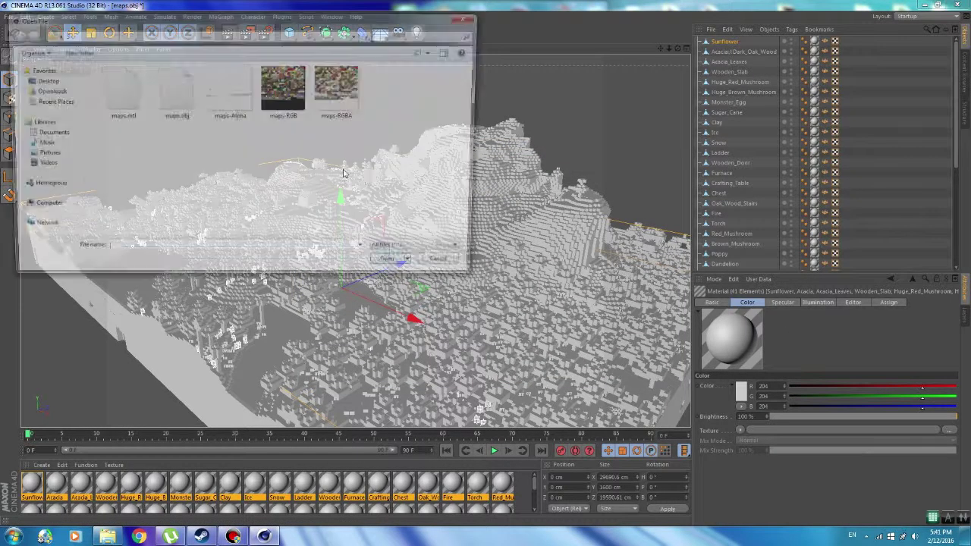
double_click(323, 92)
click(712, 302)
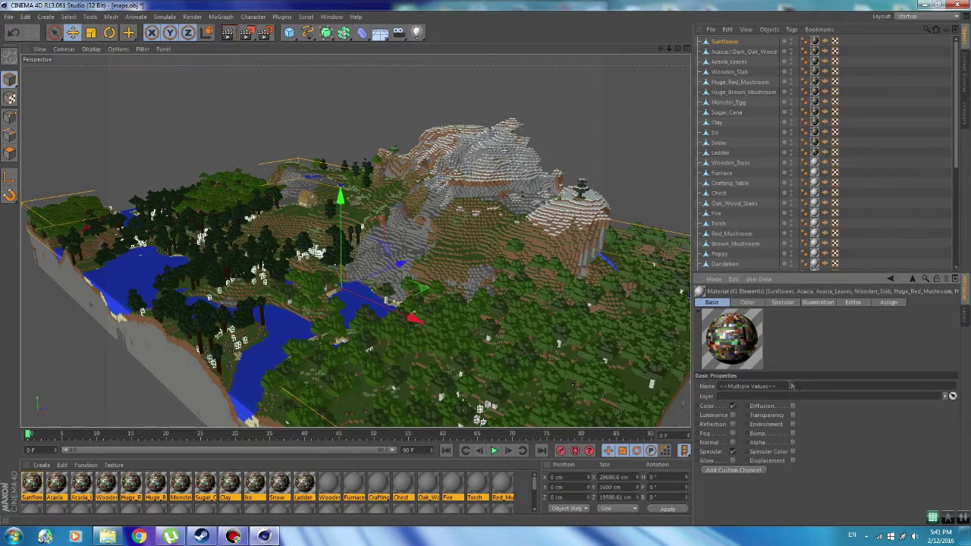
- Enable the Alpha channel on all materials with maps-RGBA as its texture
click(793, 442)
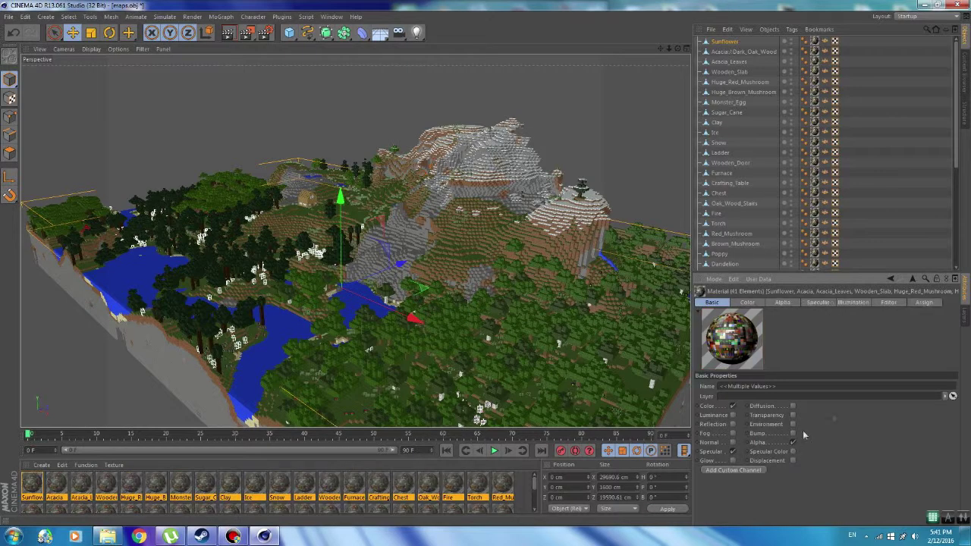
click(782, 302)
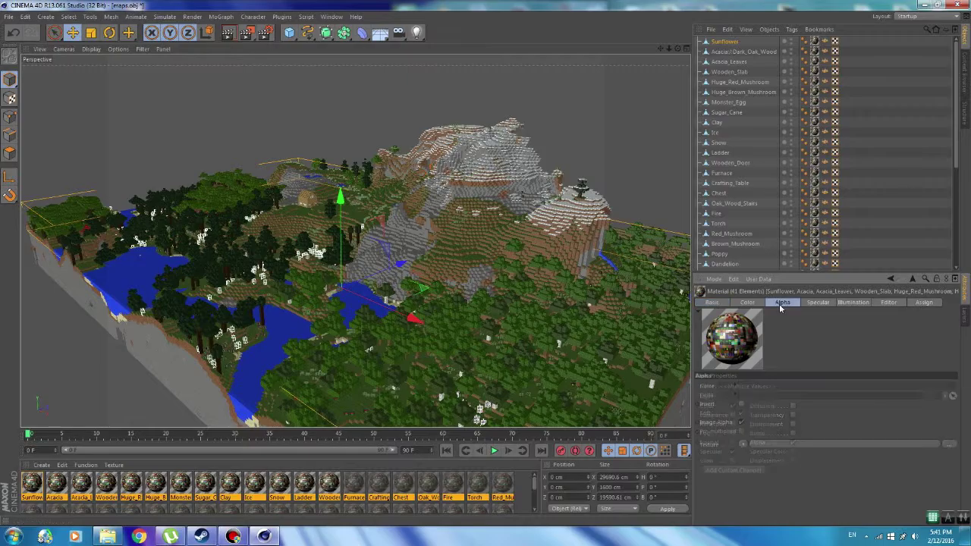
click(953, 445)
double_click(341, 89)
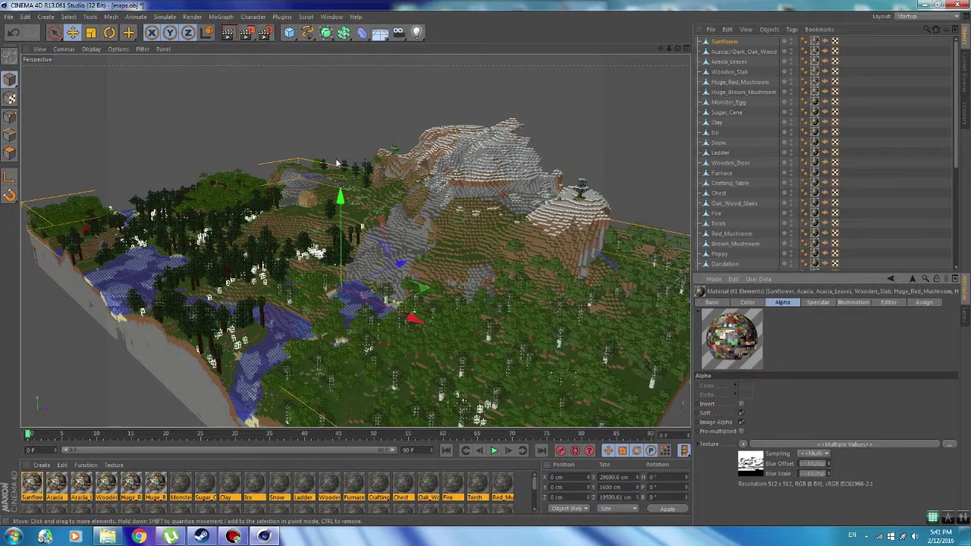
alt+drag(363, 212, 368, 217)
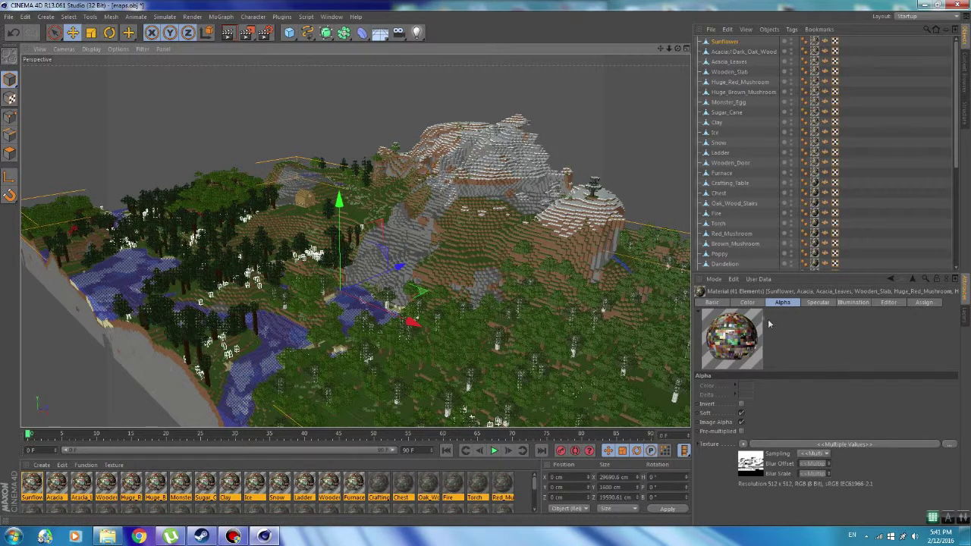
click(844, 444)
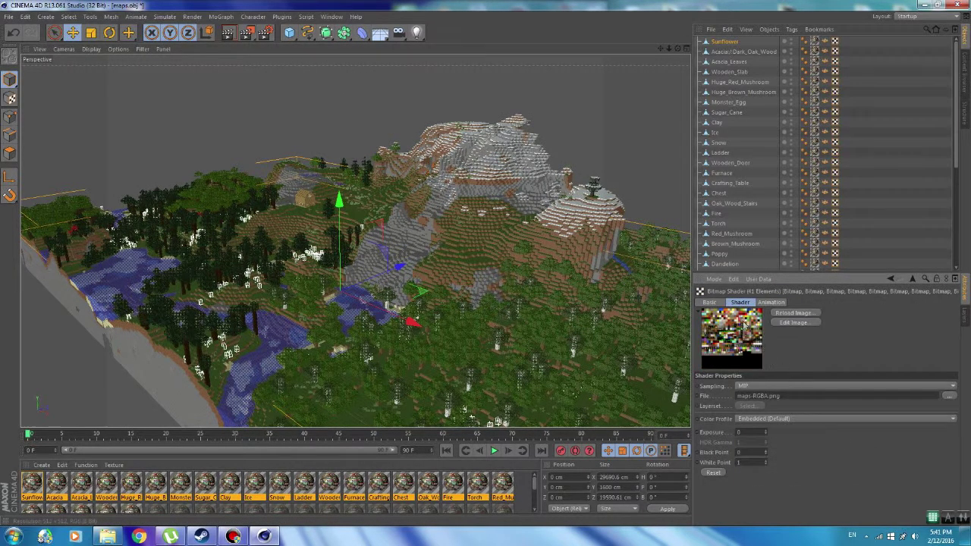
click(889, 279)
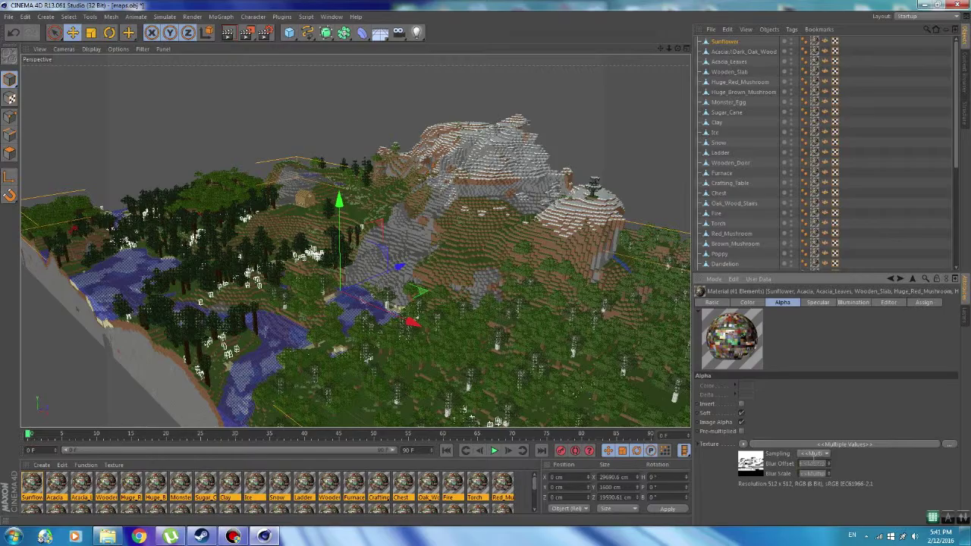
- Change the texture Sampling mode on both the Alpha and Color textures
click(813, 453)
click(823, 379)
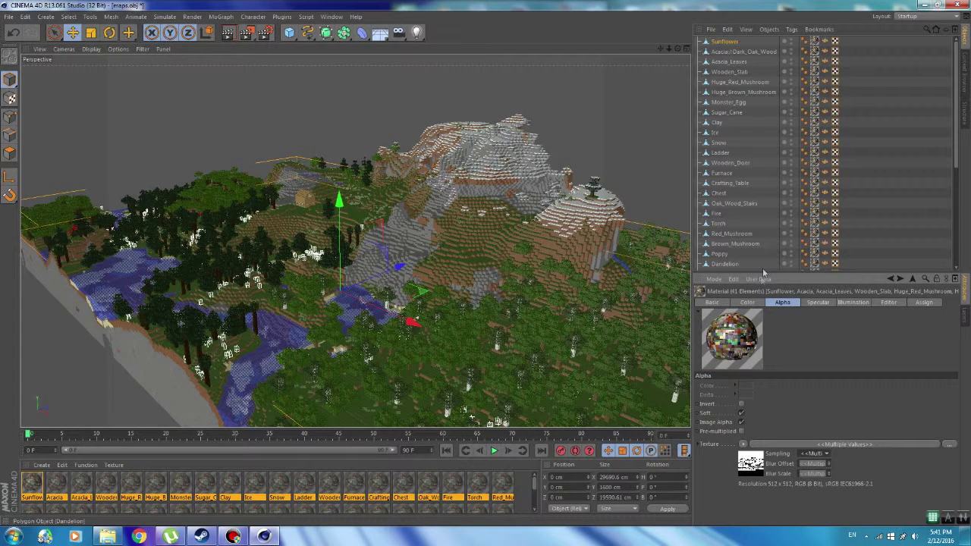
click(736, 303)
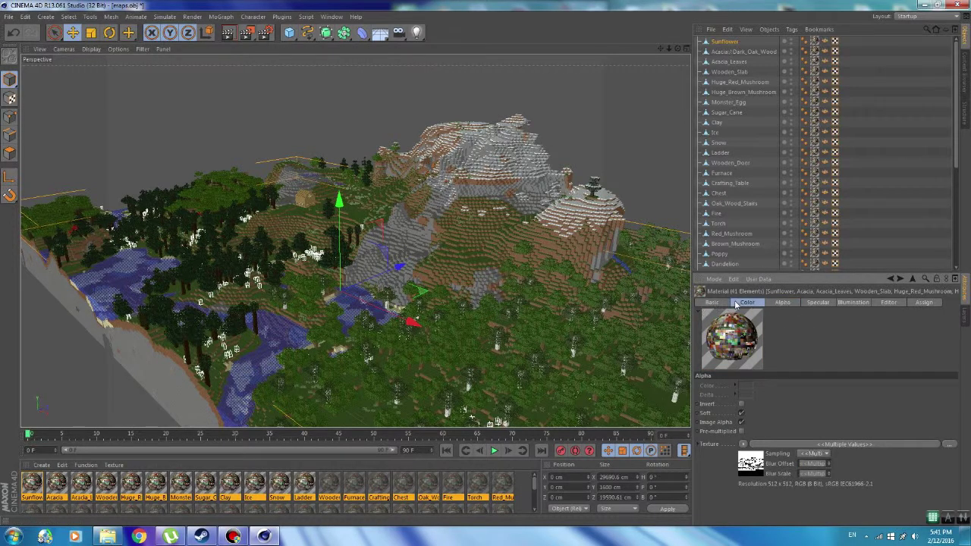
click(813, 439)
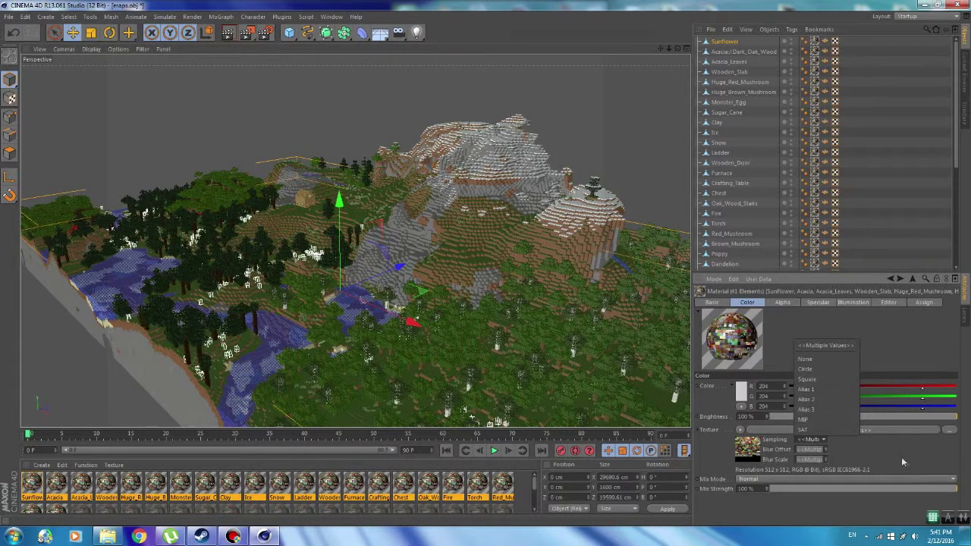
click(818, 409)
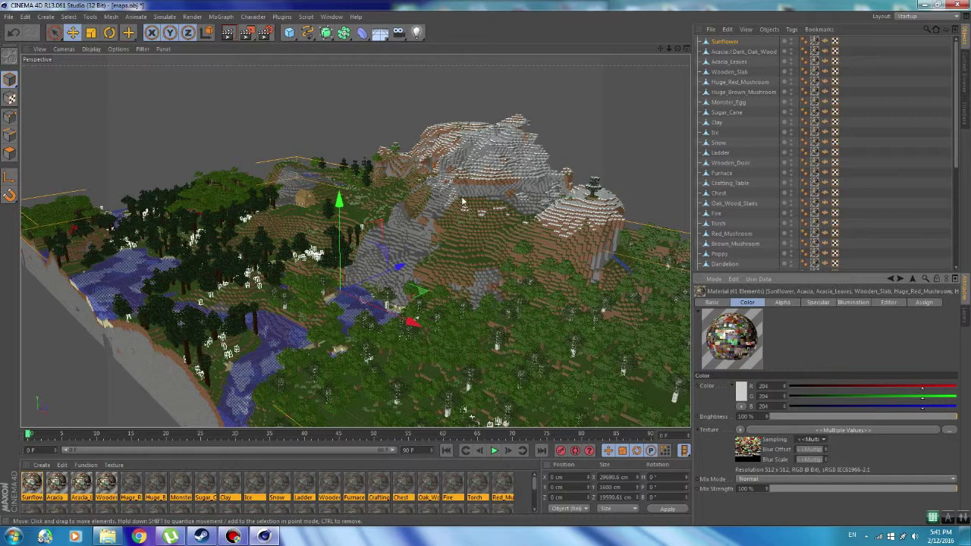
- Deselect the map and run a test render in the viewport
click(382, 86)
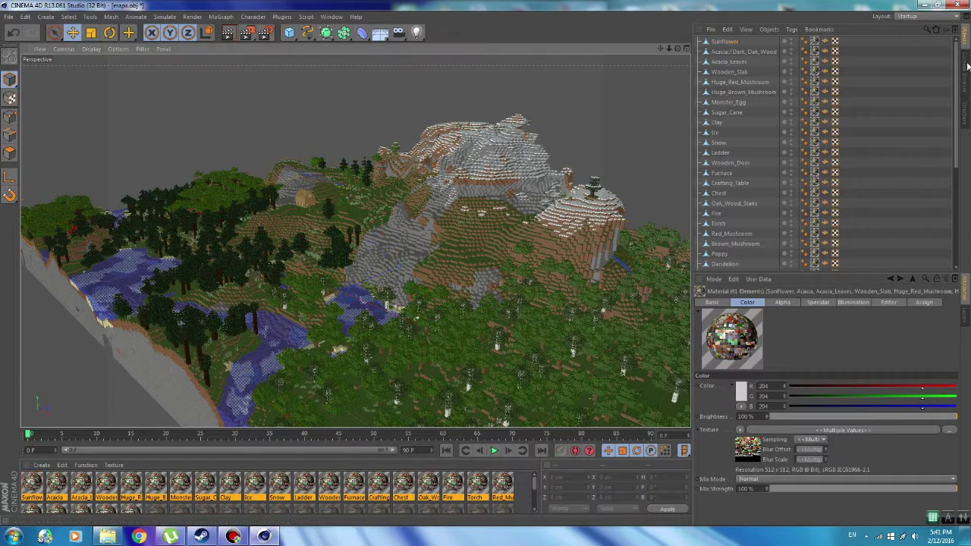
click(227, 35)
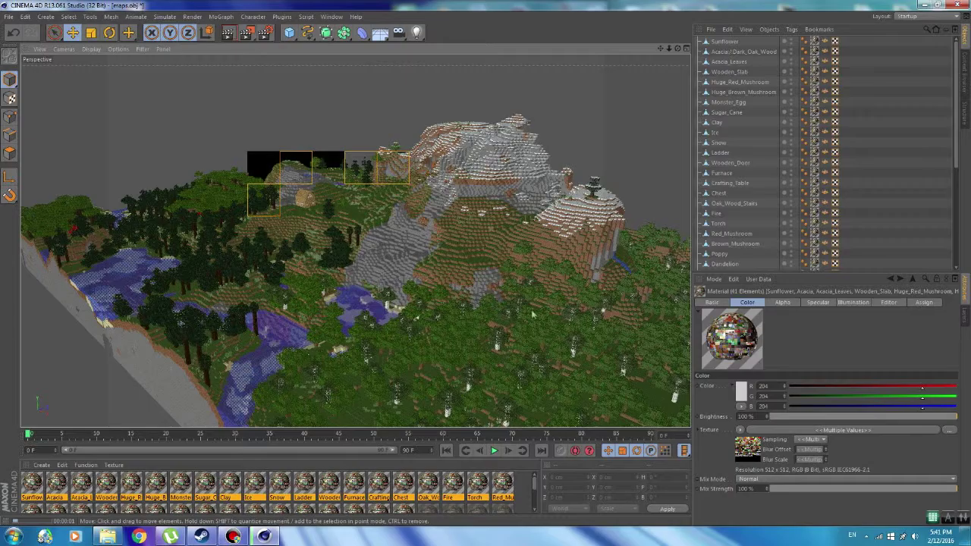
click(329, 97)
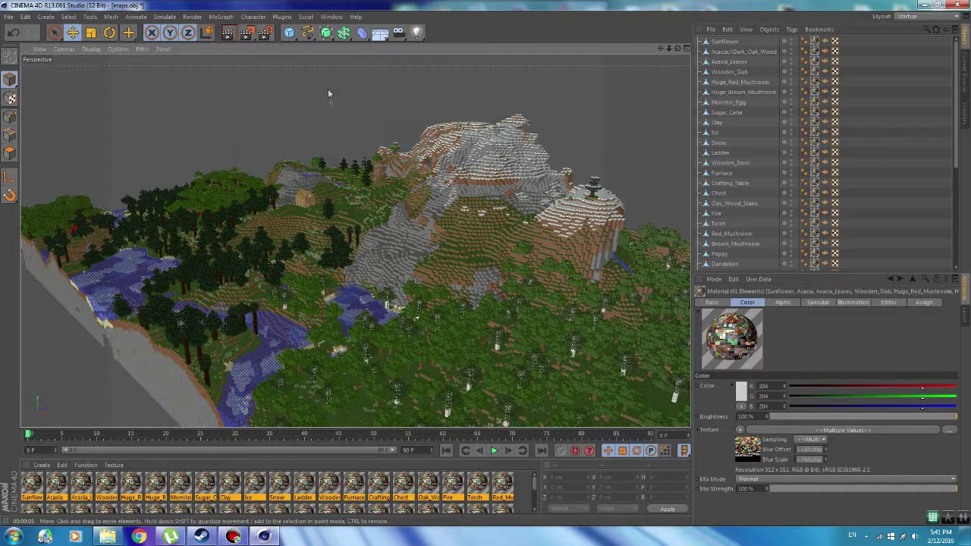
- Orbit closer to the mountain and river, then review the Alpha and Color settings
mouse_move(679, 57)
alt+mouse_down()
mouse_move(354, 239)
mouse_move(664, 54)
mouse_move(354, 240)
alt+mouse_up()
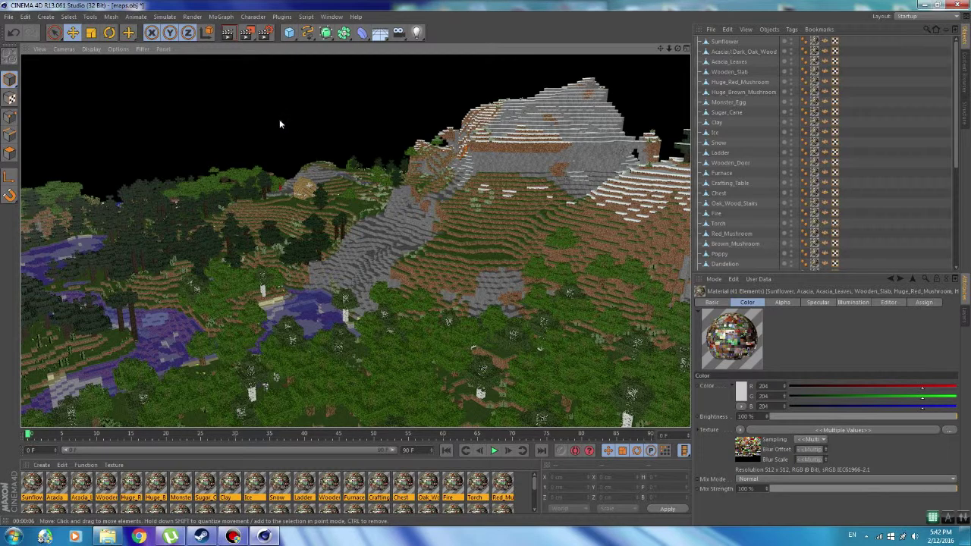
click(279, 124)
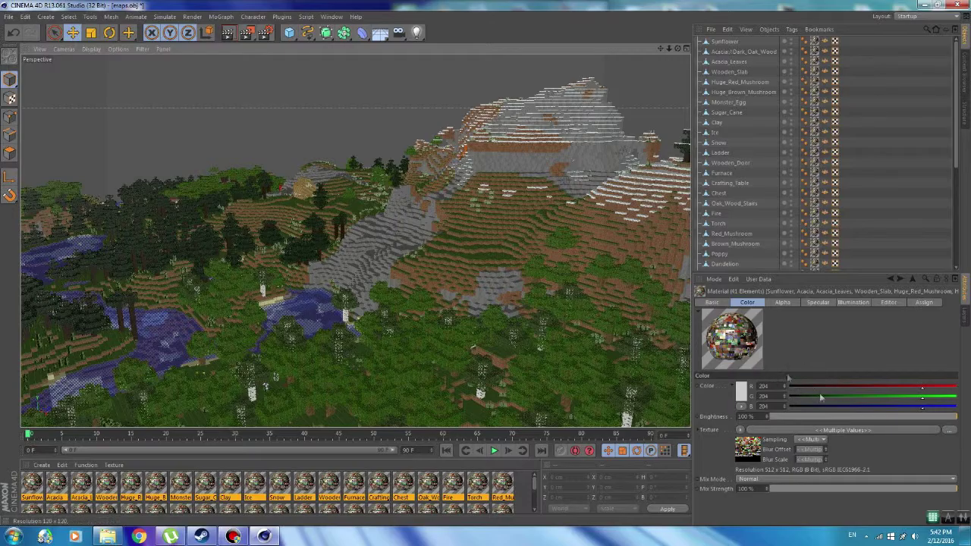
click(781, 303)
click(749, 304)
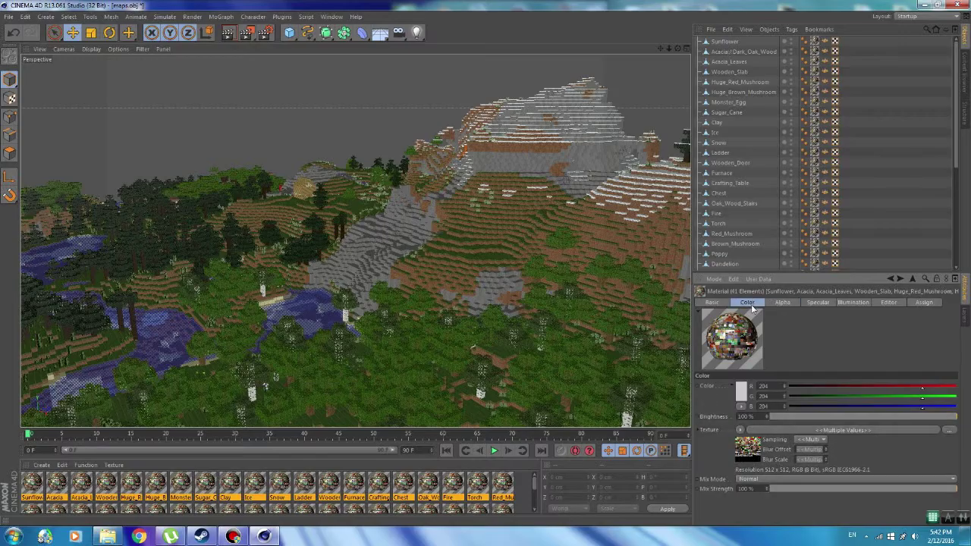
- Load the At the Sea sky preset from Content Browser Presets > Sky > Skies
click(965, 71)
double_click(724, 111)
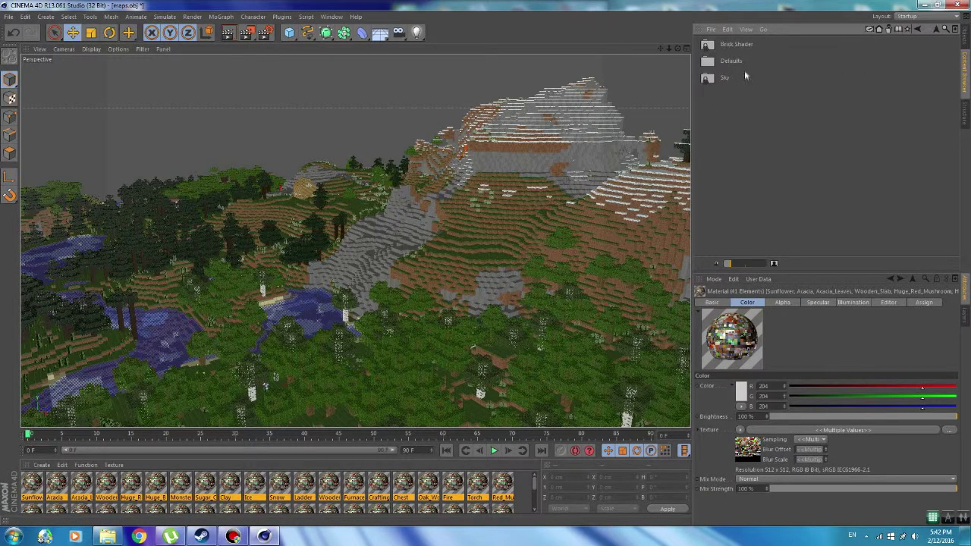
double_click(737, 80)
double_click(732, 46)
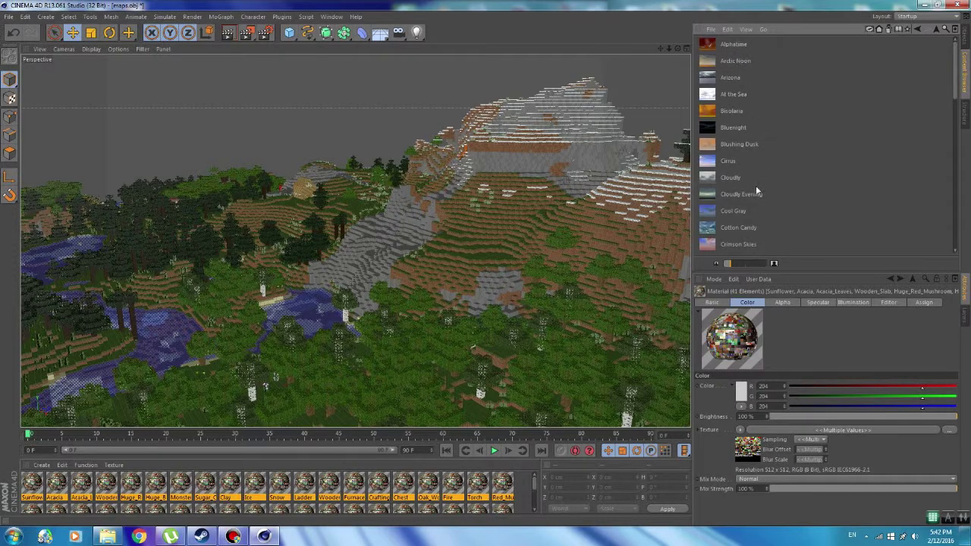
double_click(730, 96)
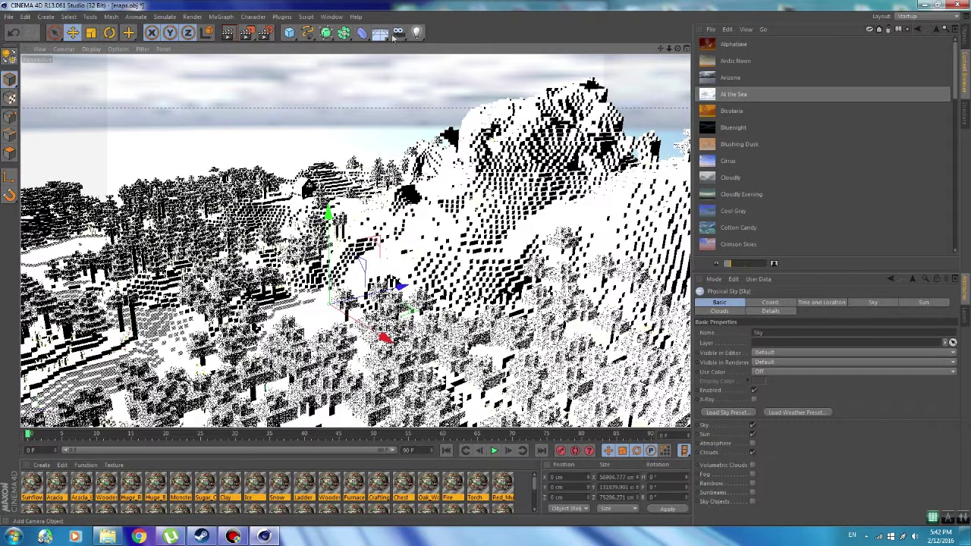
- Add Ambient Occlusion and Global Illumination effects in Render Settings
click(266, 33)
click(69, 185)
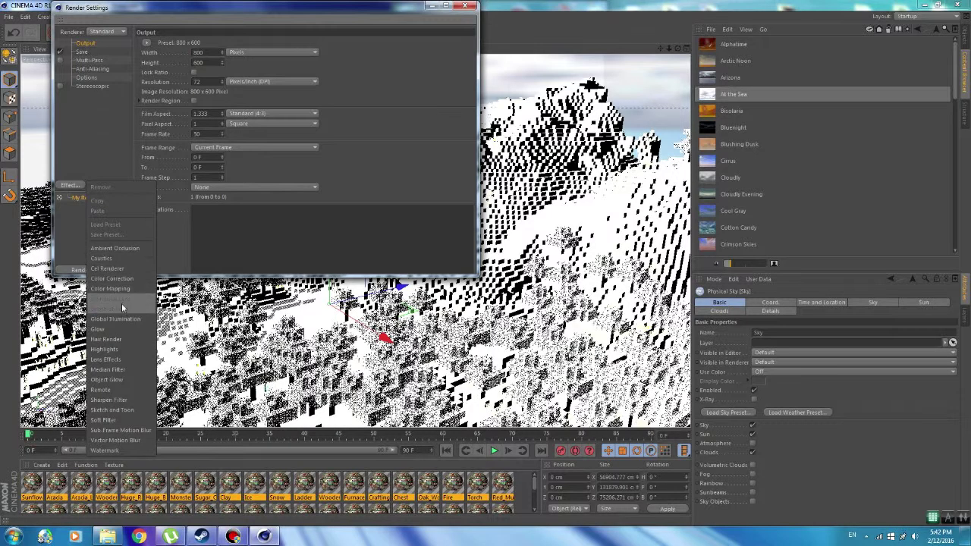
click(114, 248)
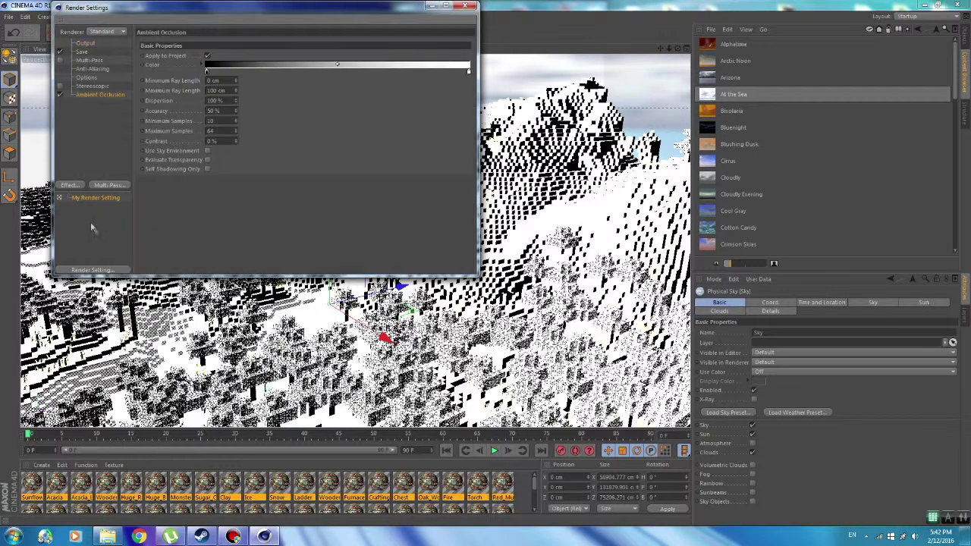
click(71, 186)
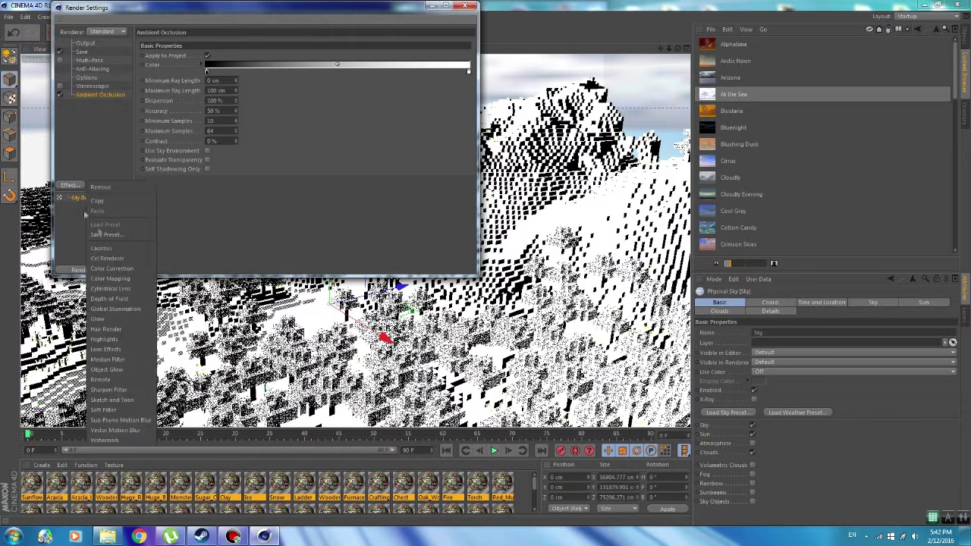
click(114, 309)
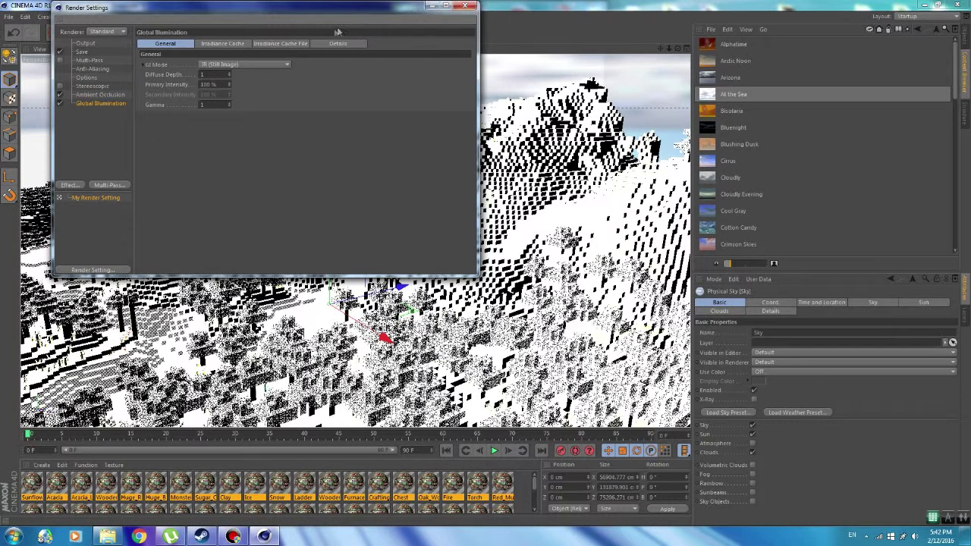
- Set Irradiance Cache Stochastic Samples and Record Density to Low
click(227, 47)
click(227, 65)
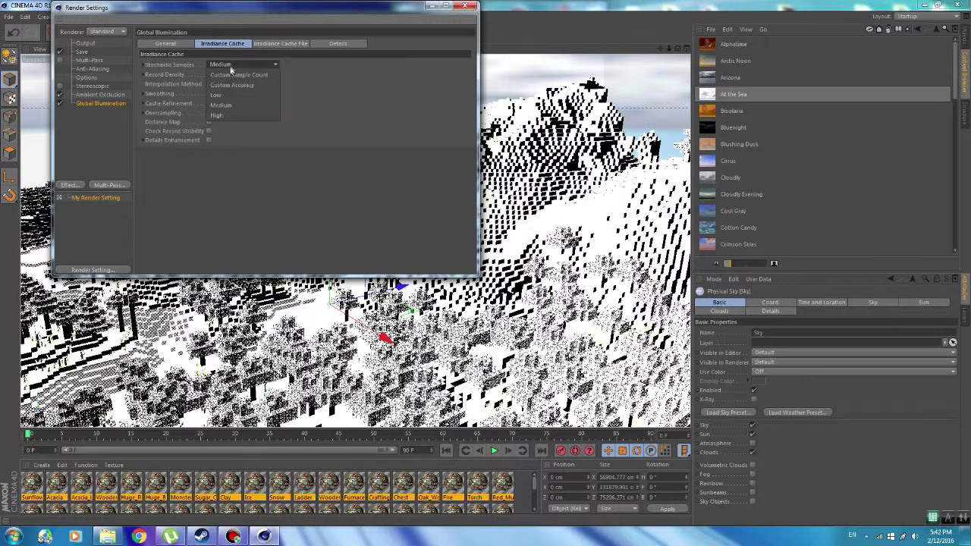
click(236, 95)
click(234, 73)
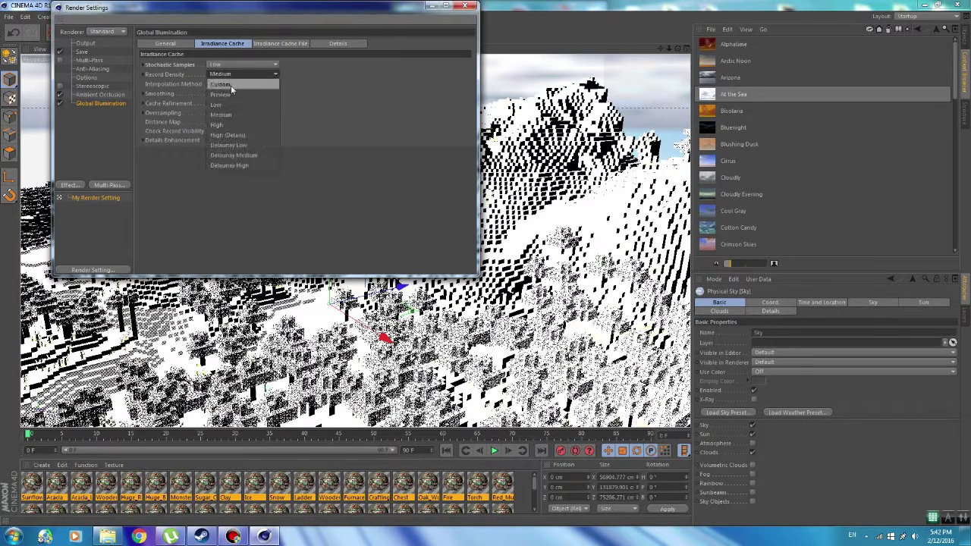
click(233, 106)
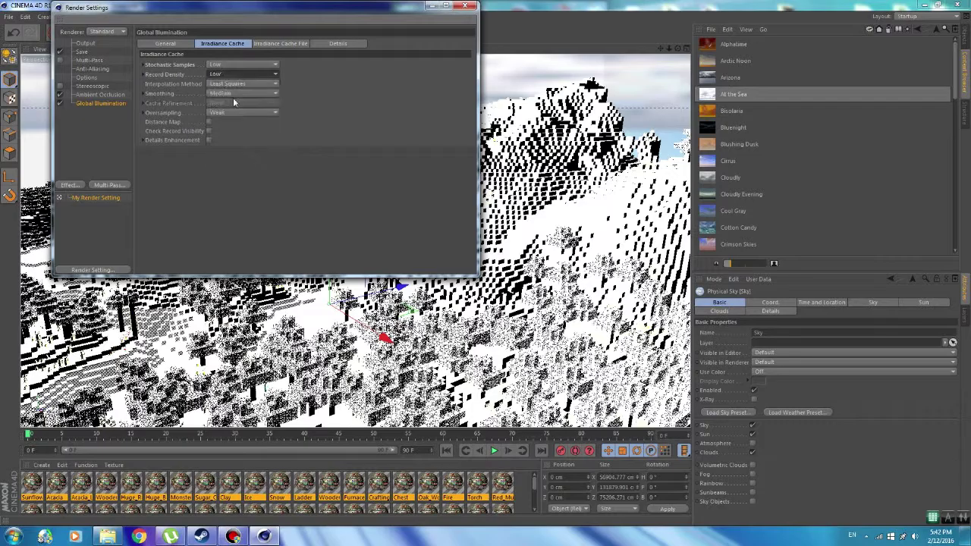
click(465, 7)
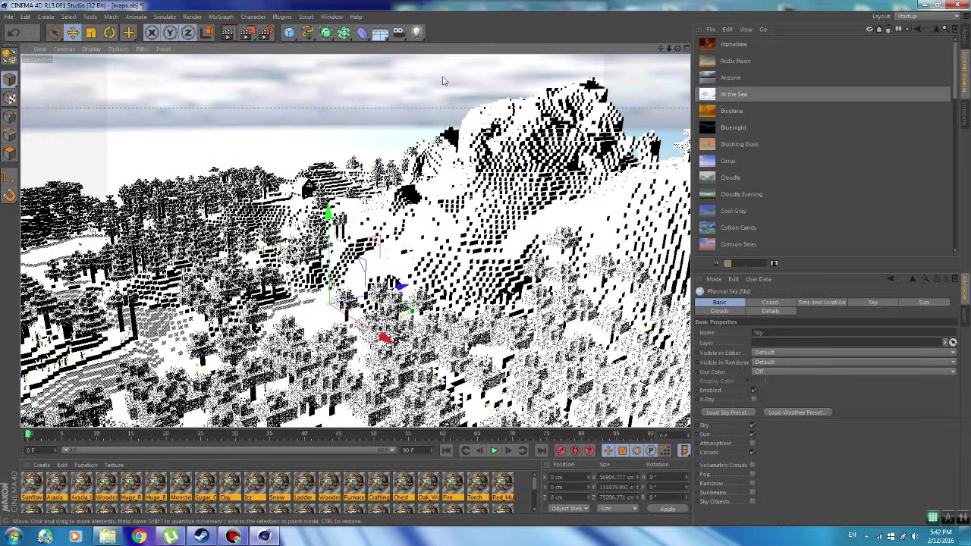
- Render the Minecraft map with the At the Sea sky and Global Illumination
click(229, 35)
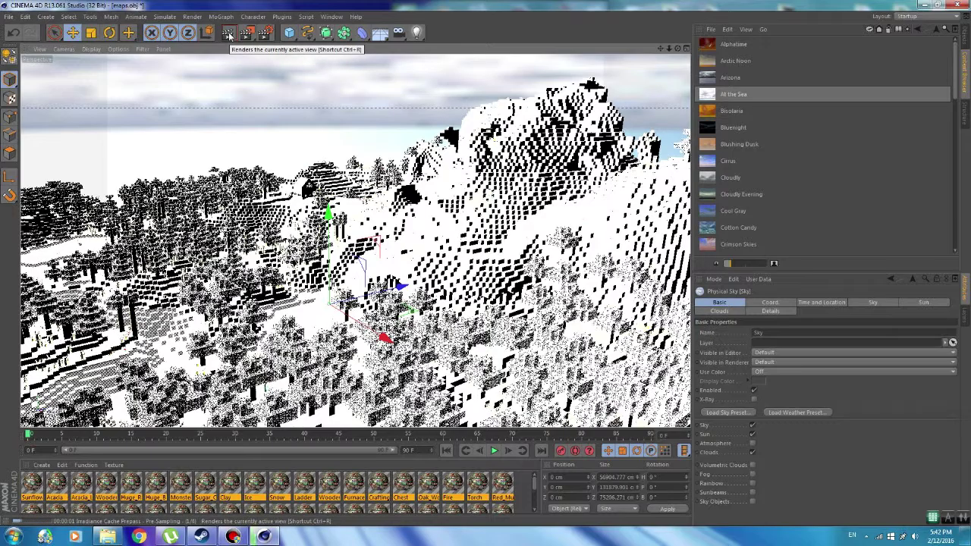